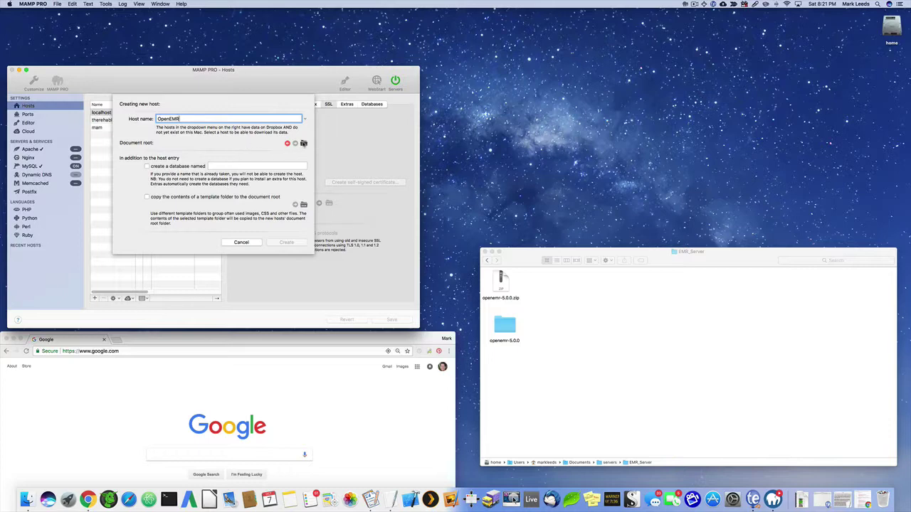
# Set the new host's document root to EMR_Server/openemr-5.0.0 and create the OpenEMR host.
pyautogui.click(303, 143)
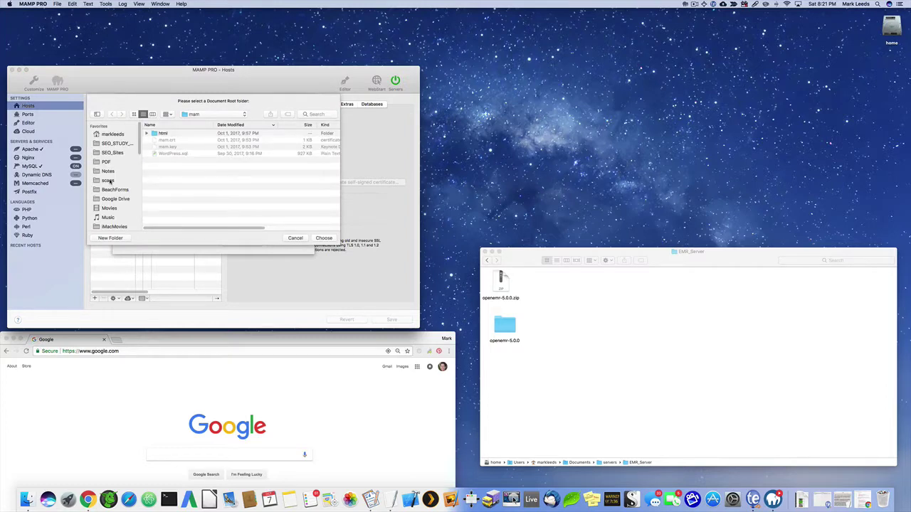
pyautogui.scroll(-5, 111, 181)
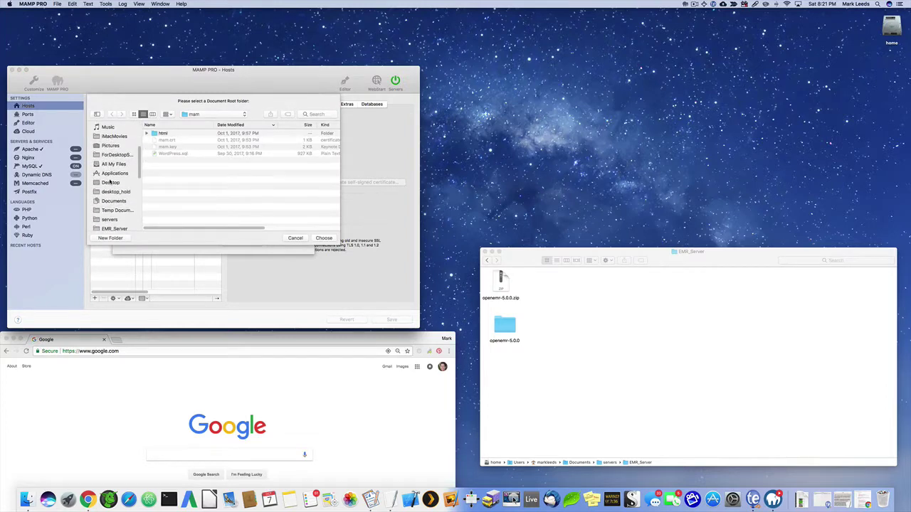
pyautogui.scroll(-1, 111, 182)
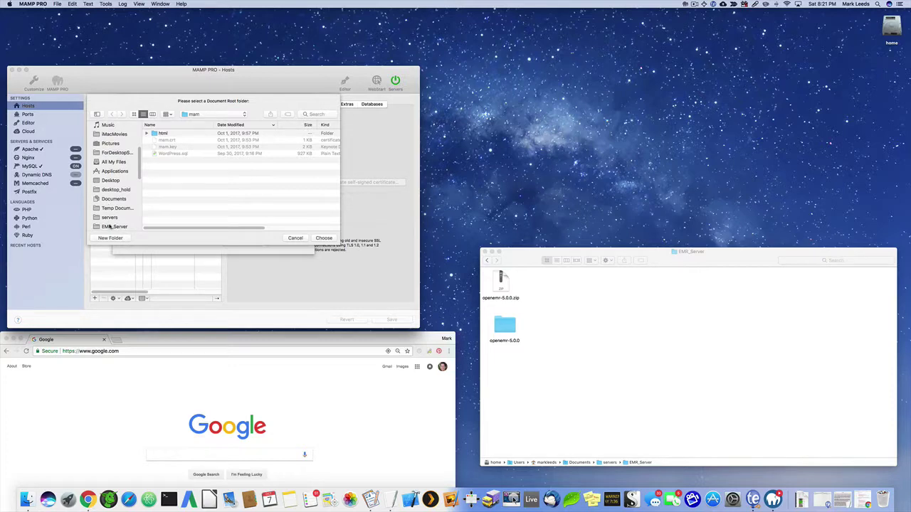
pyautogui.click(110, 226)
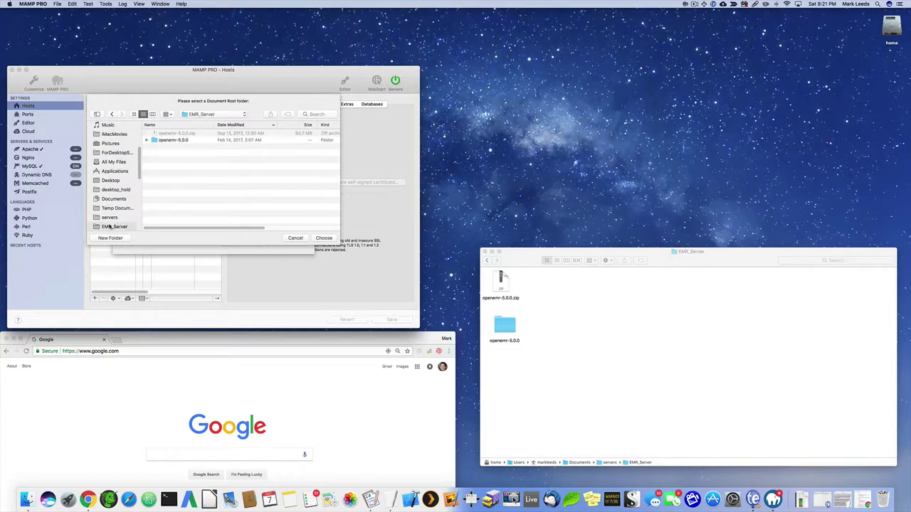
pyautogui.doubleClick(168, 141)
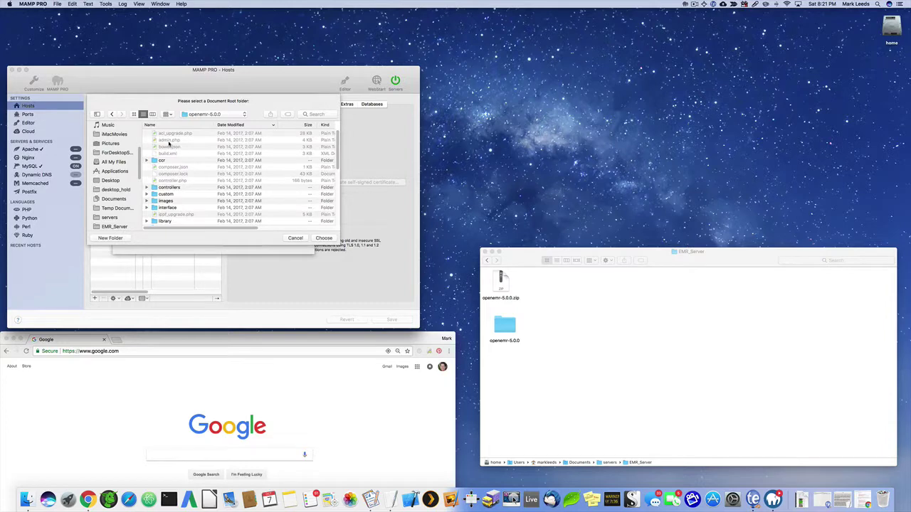
pyautogui.scroll(-2, 168, 143)
pyautogui.click(111, 115)
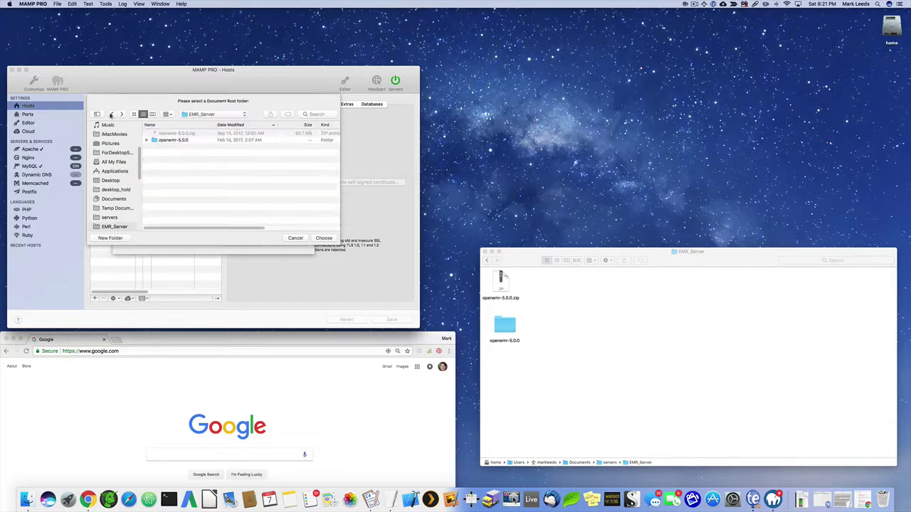
pyautogui.click(171, 142)
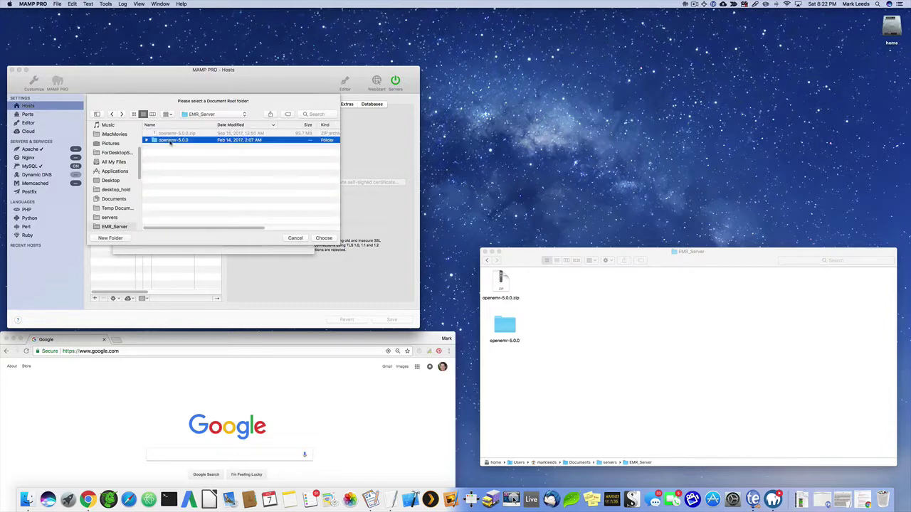
pyautogui.click(324, 238)
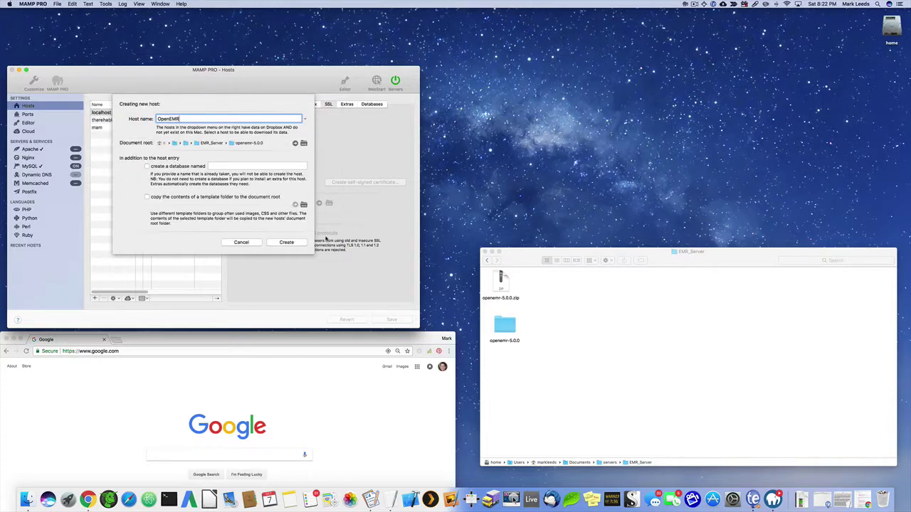
pyautogui.click(286, 243)
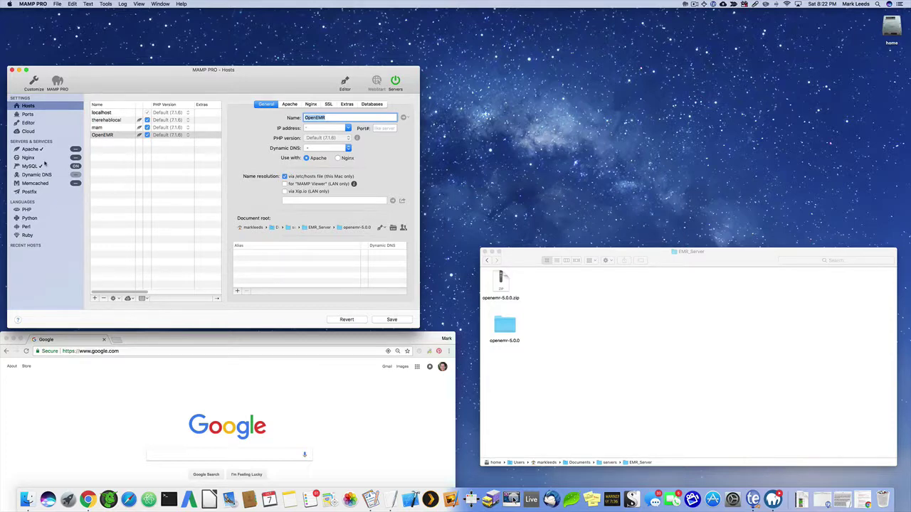
# Make PHP 5.6.30 the default version, save it, restart the servers, and return to Hosts.
pyautogui.click(29, 211)
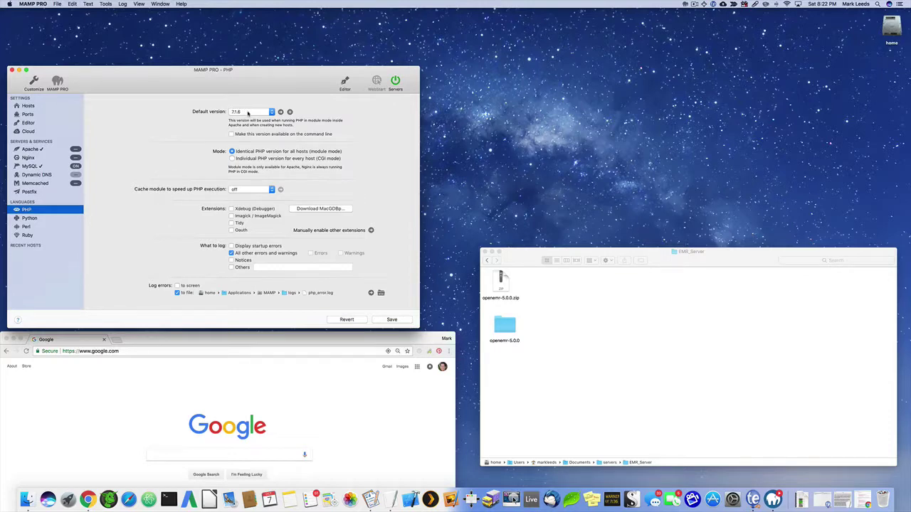
pyautogui.click(248, 112)
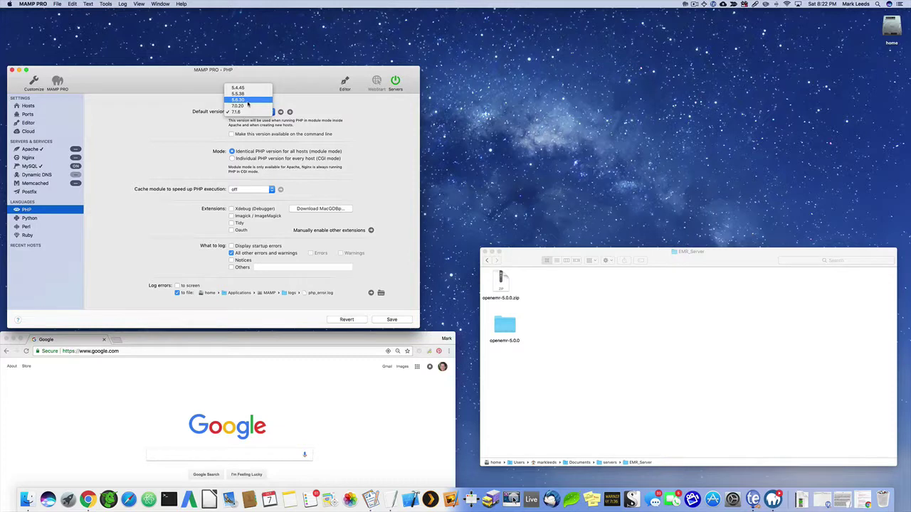
pyautogui.click(248, 104)
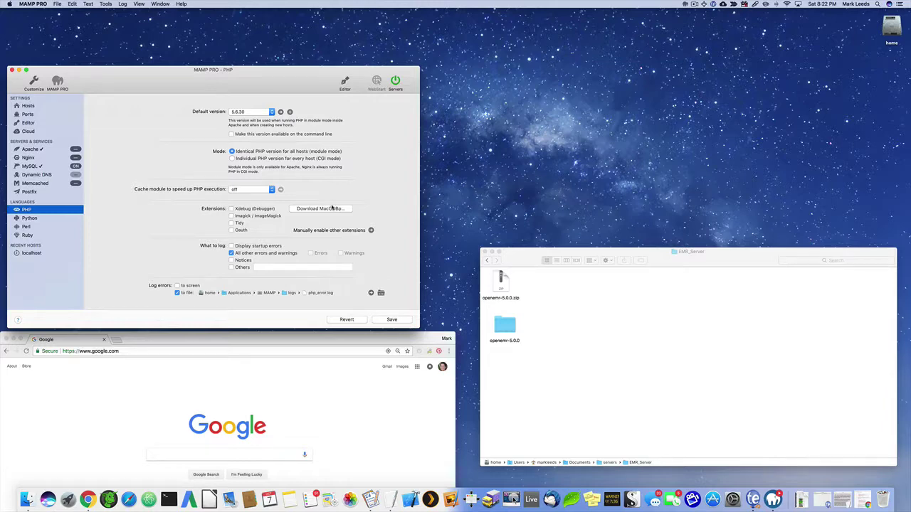
pyautogui.click(390, 319)
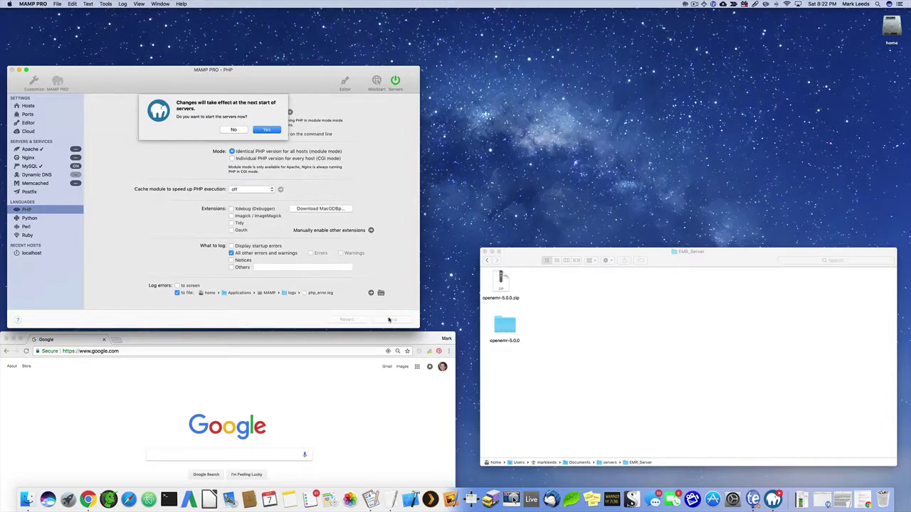
pyautogui.click(265, 130)
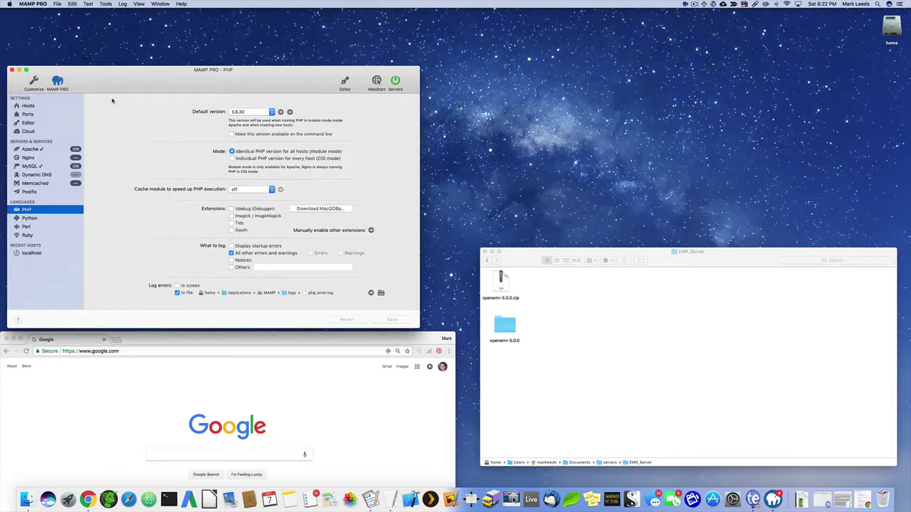
pyautogui.click(27, 106)
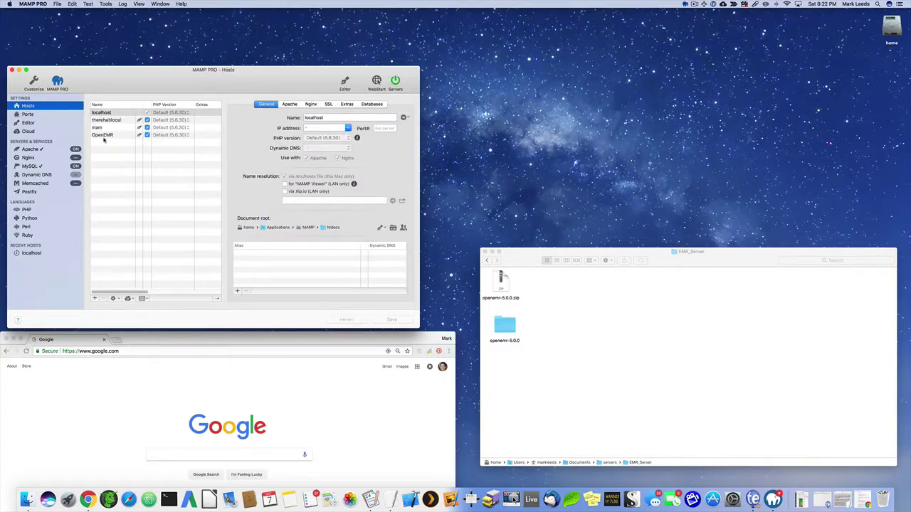
pyautogui.click(263, 339)
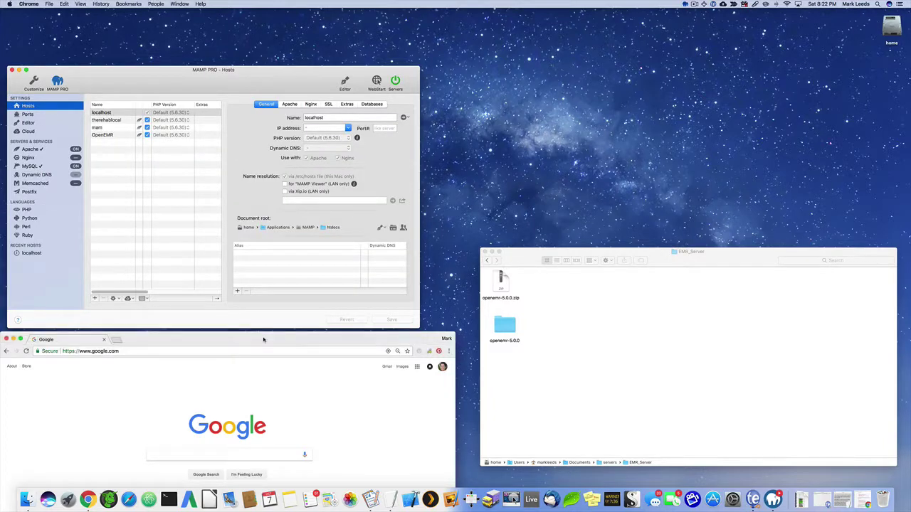
pyautogui.hotkey('ctrl', 'alt', 'Right')
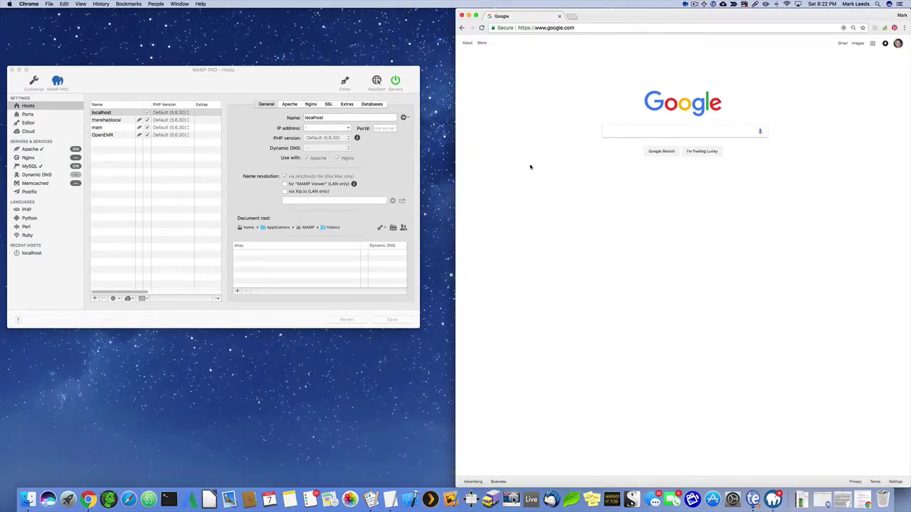
pyautogui.moveTo(456, 165); pyautogui.dragTo(422, 162)
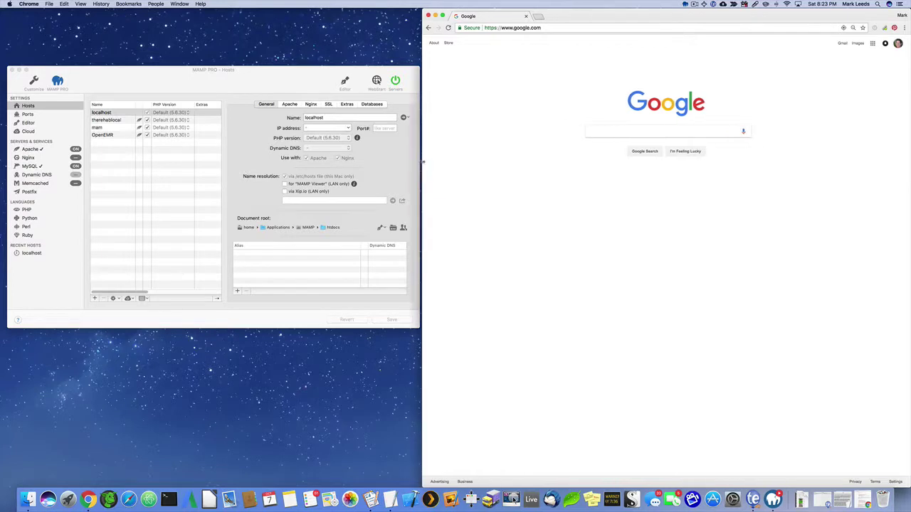
pyautogui.click(511, 29)
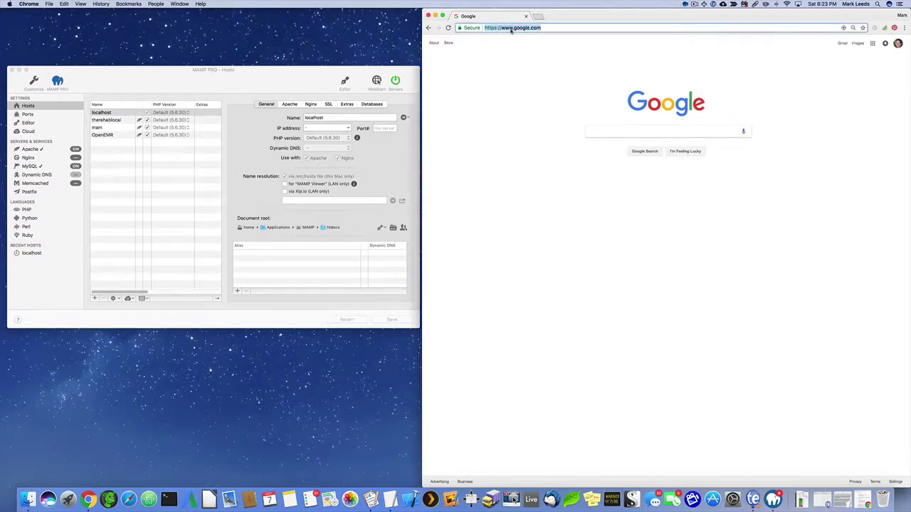
pyautogui.write('http')
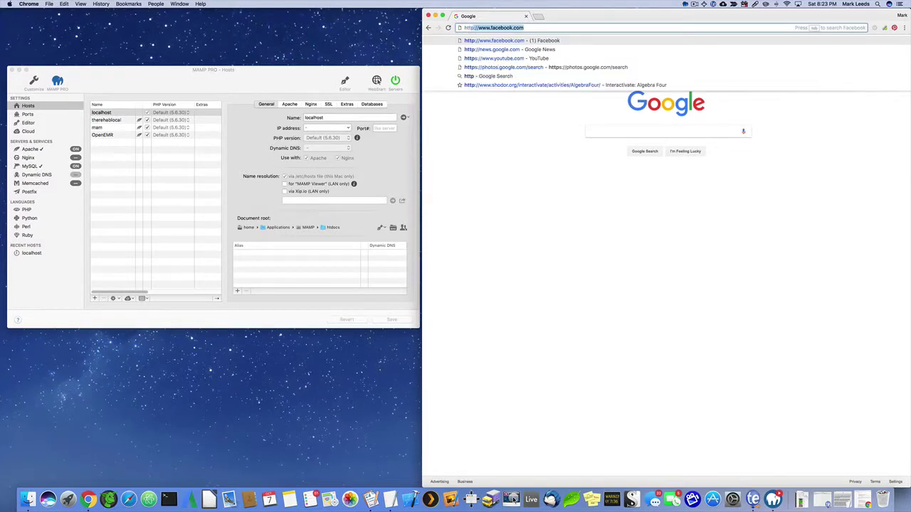
pyautogui.write('://')
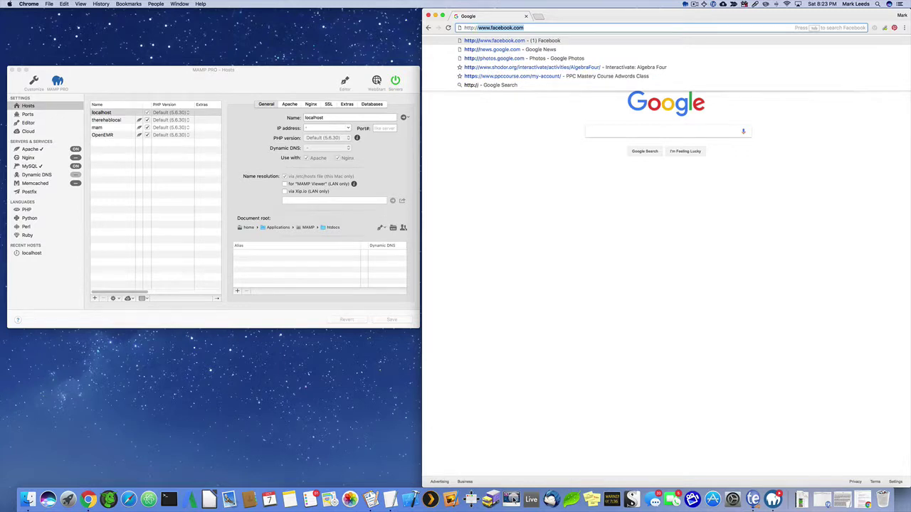
pyautogui.write('openemr')
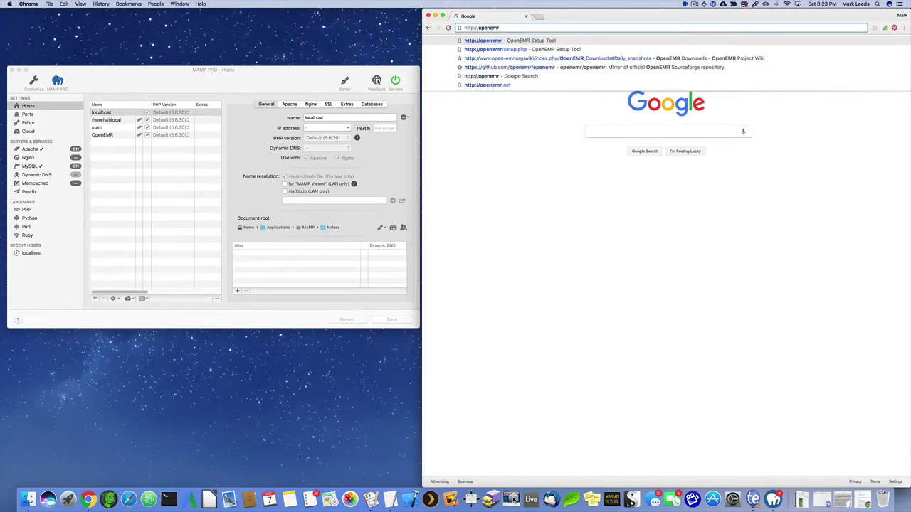
pyautogui.press('Return')
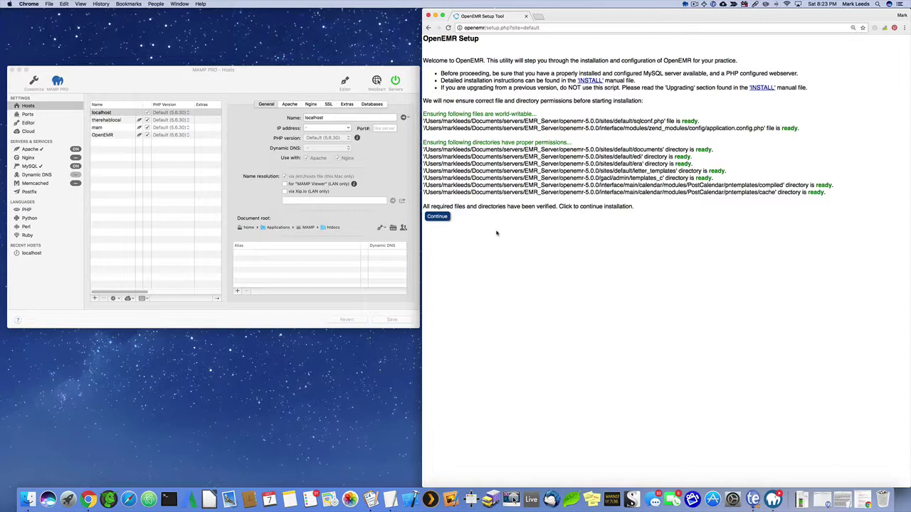
# Continue past the setup intro and Step 1, keeping 'Have setup create the database' selected.
pyautogui.click(439, 217)
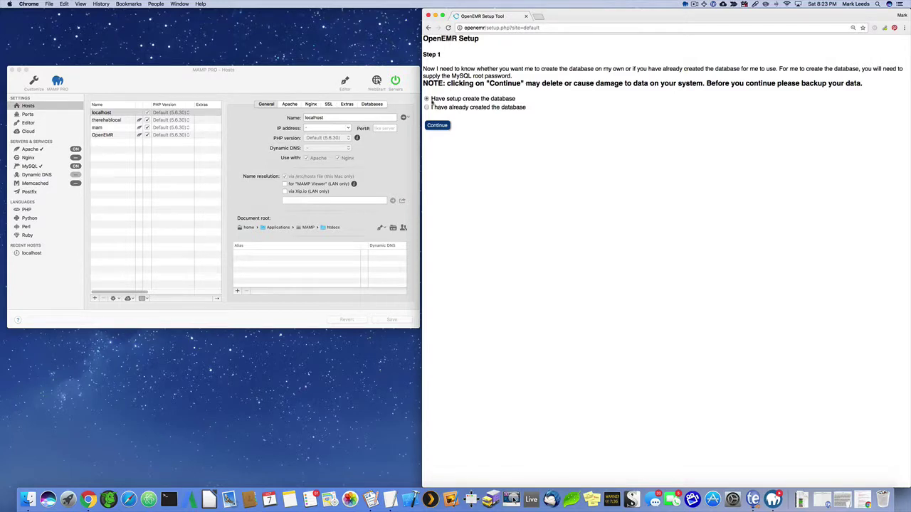
pyautogui.click(444, 125)
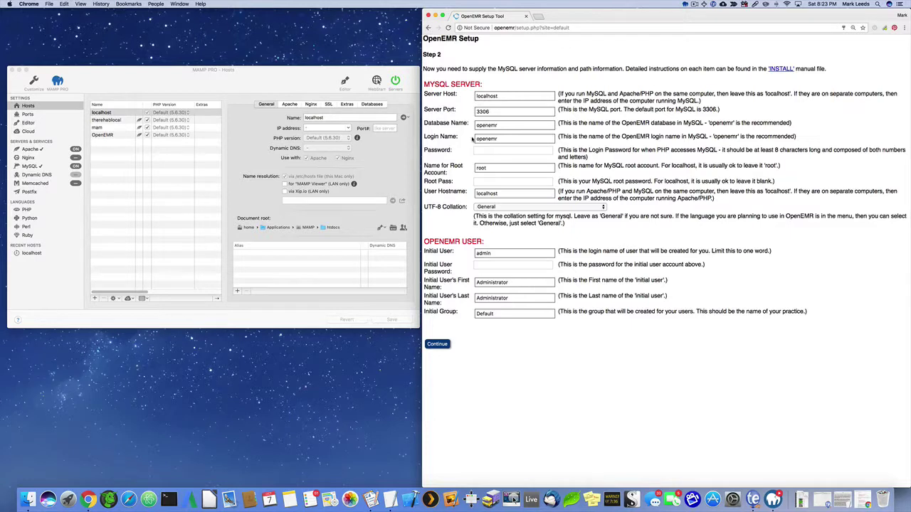
# Enter the MySQL login, root and initial user passwords, then submit Step 2.
pyautogui.click(477, 149)
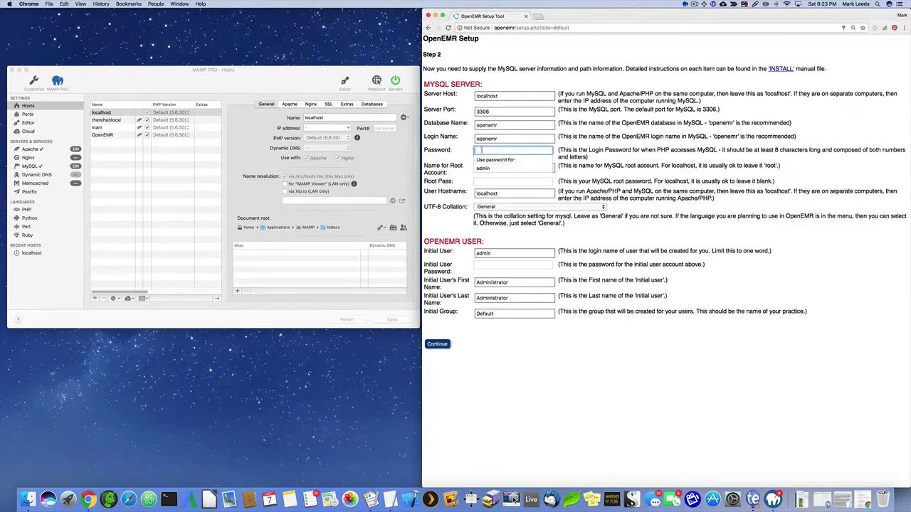
pyautogui.write('openemr')
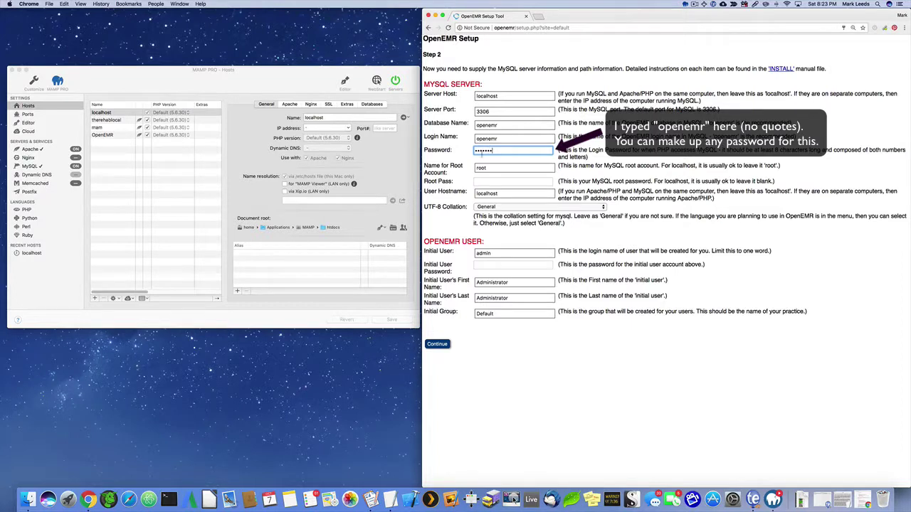
pyautogui.click(485, 181)
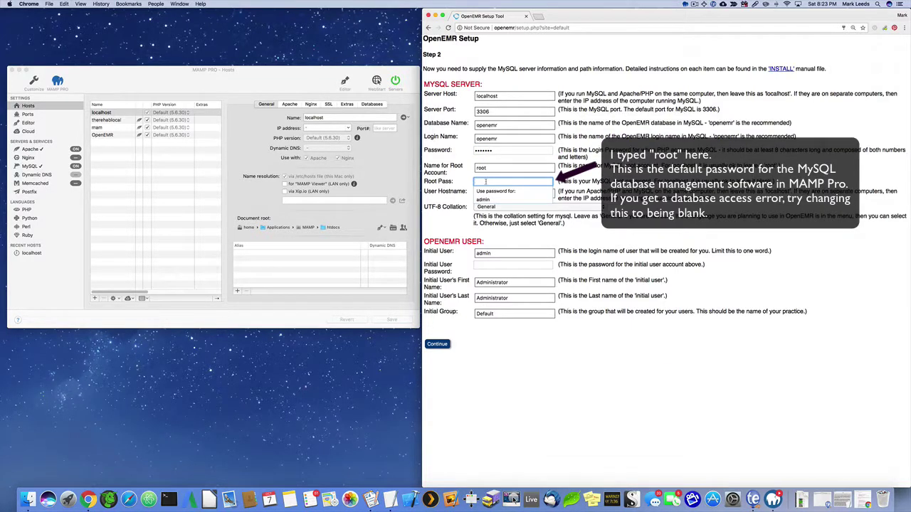
pyautogui.write('root')
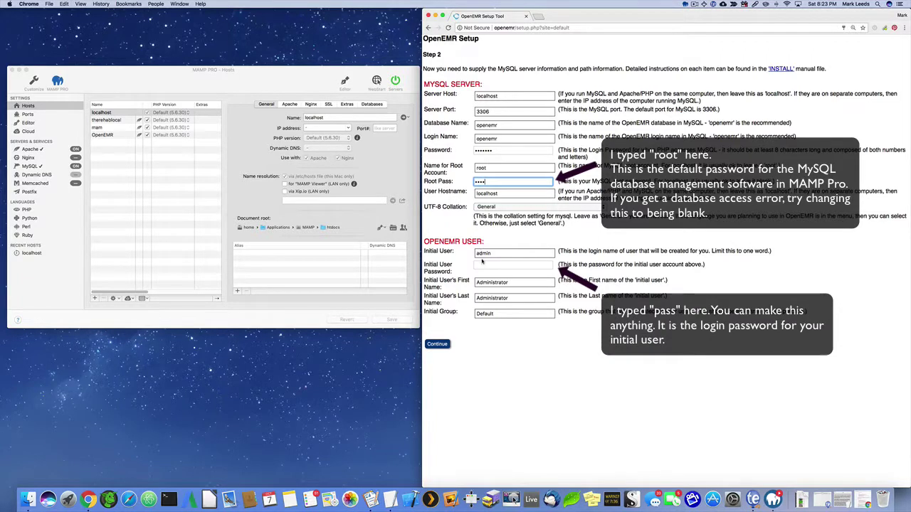
pyautogui.click(482, 262)
pyautogui.write('p')
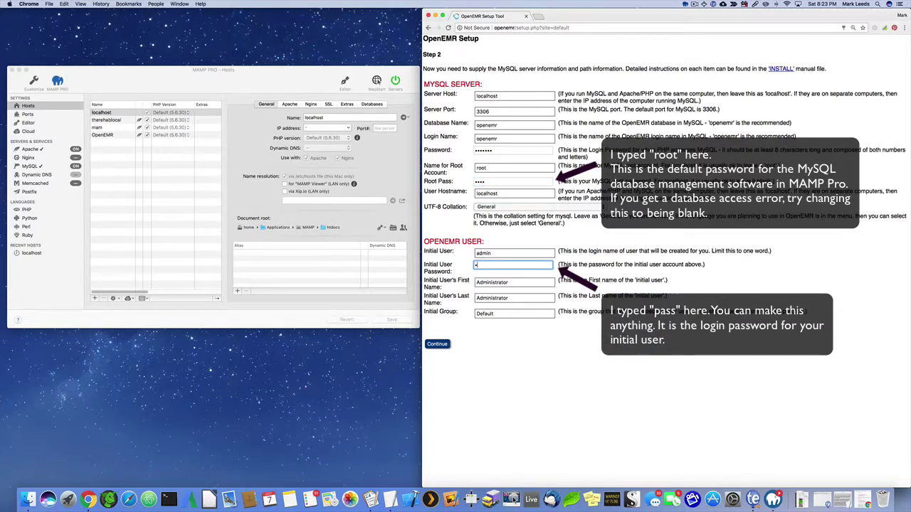
pyautogui.write('ass')
pyautogui.click(437, 343)
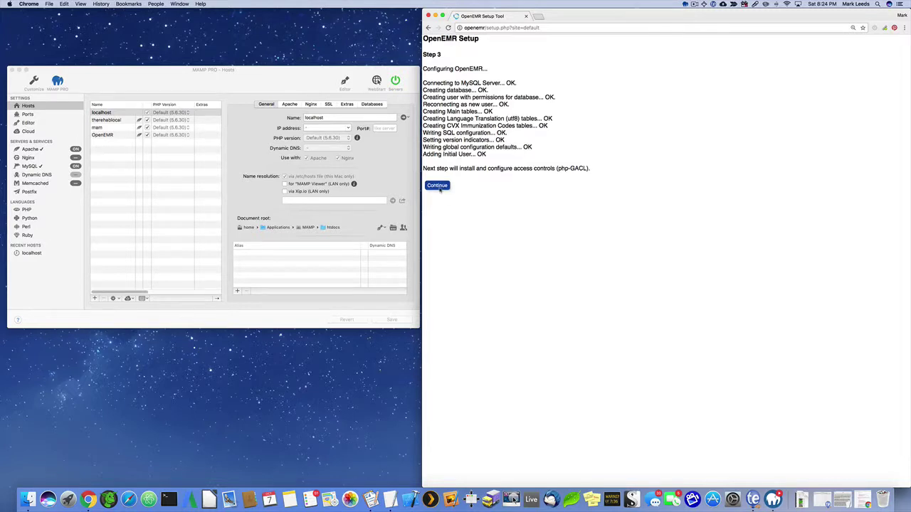
# Continue through the access control, PHP and Apache steps to finish setup and reach login.
pyautogui.click(439, 187)
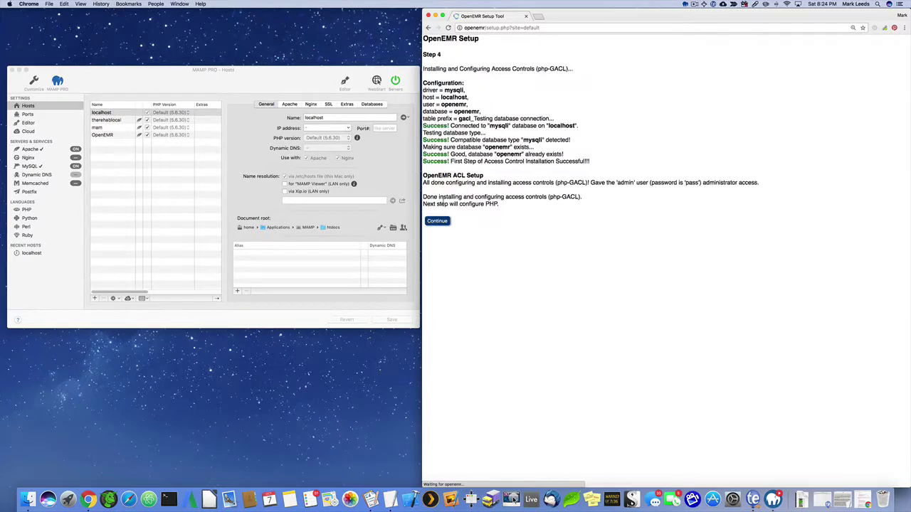
pyautogui.click(444, 222)
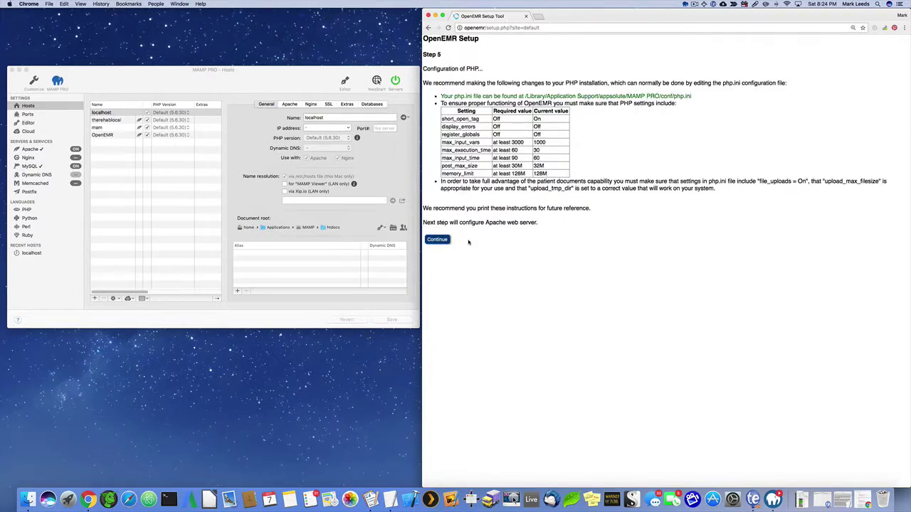
pyautogui.click(448, 240)
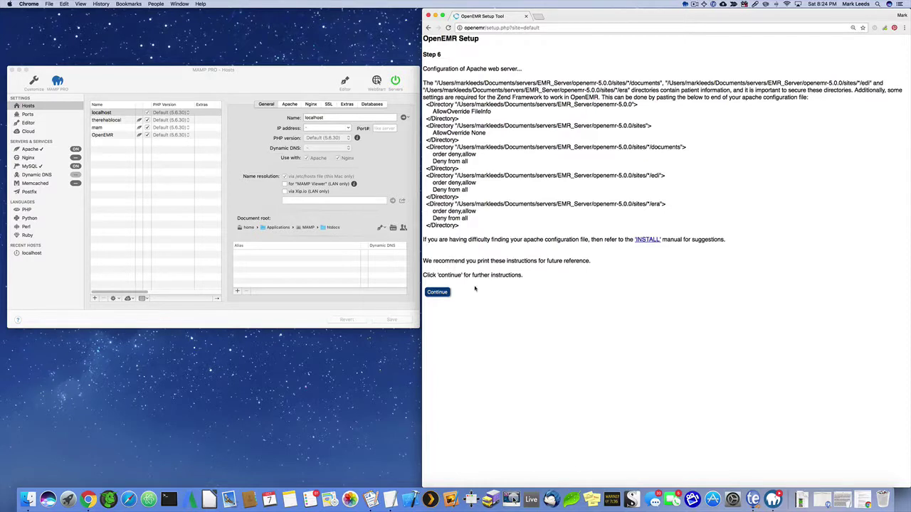
pyautogui.click(437, 291)
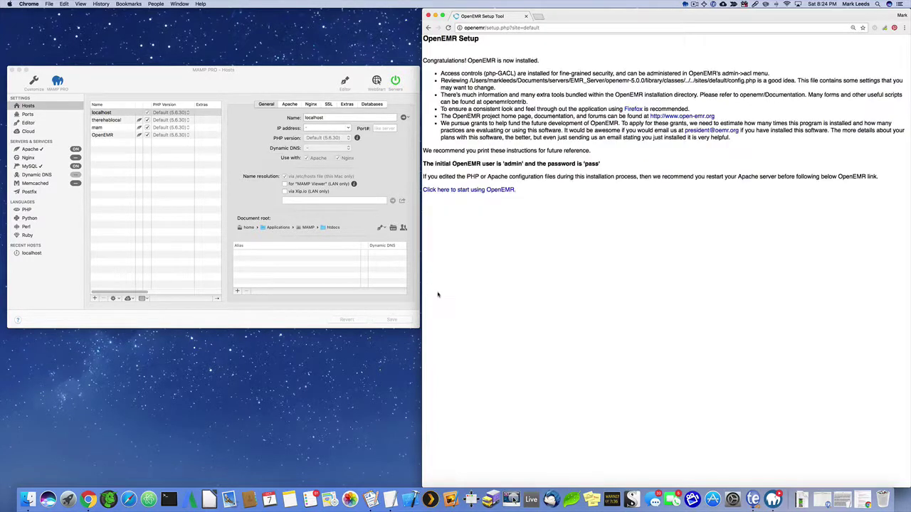
pyautogui.click(473, 191)
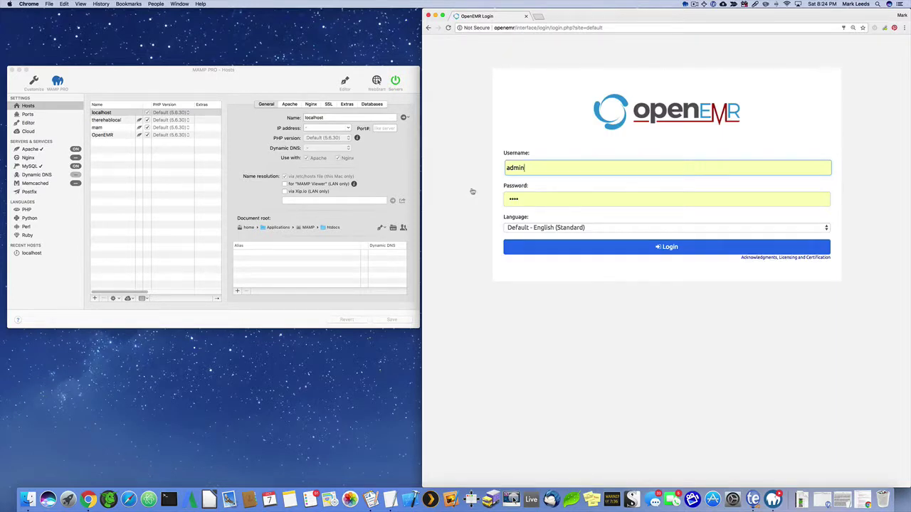
# Log in as admin, then register, install the database for, and enable the CAMOS form.
pyautogui.click(614, 247)
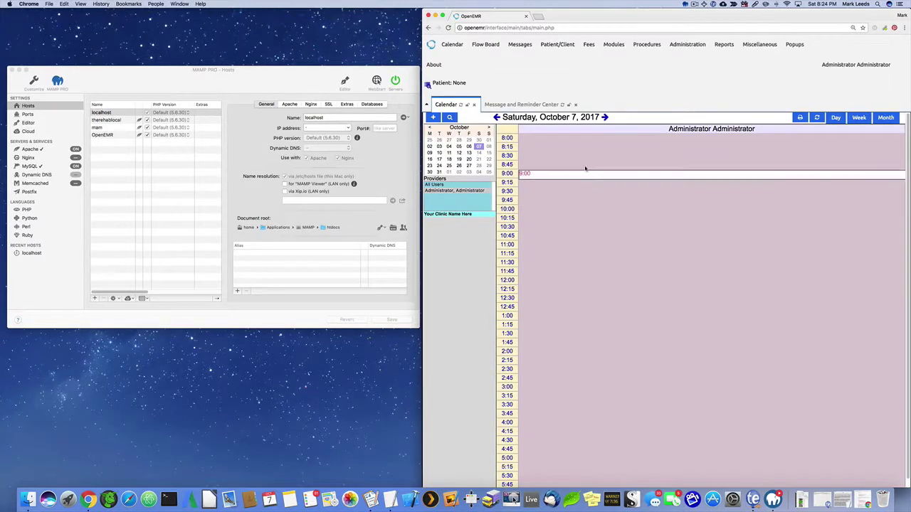
pyautogui.moveTo(686, 47)
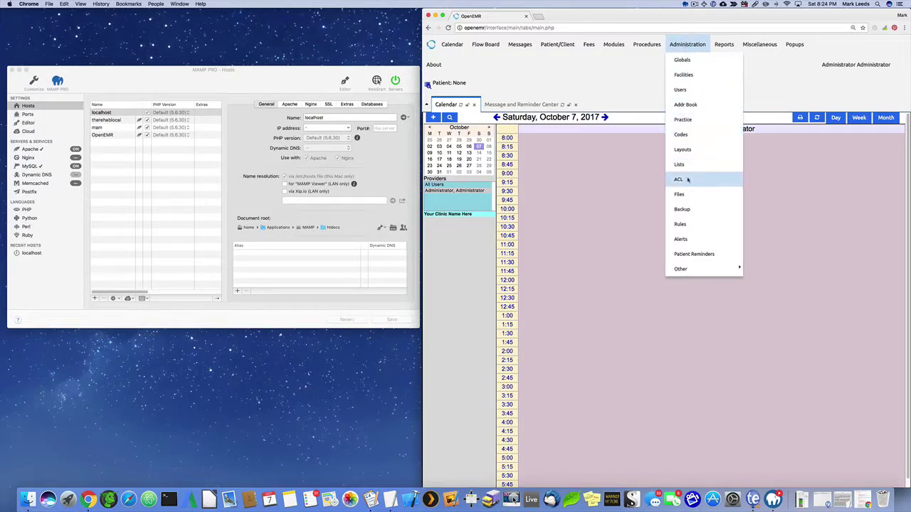
pyautogui.moveTo(696, 270)
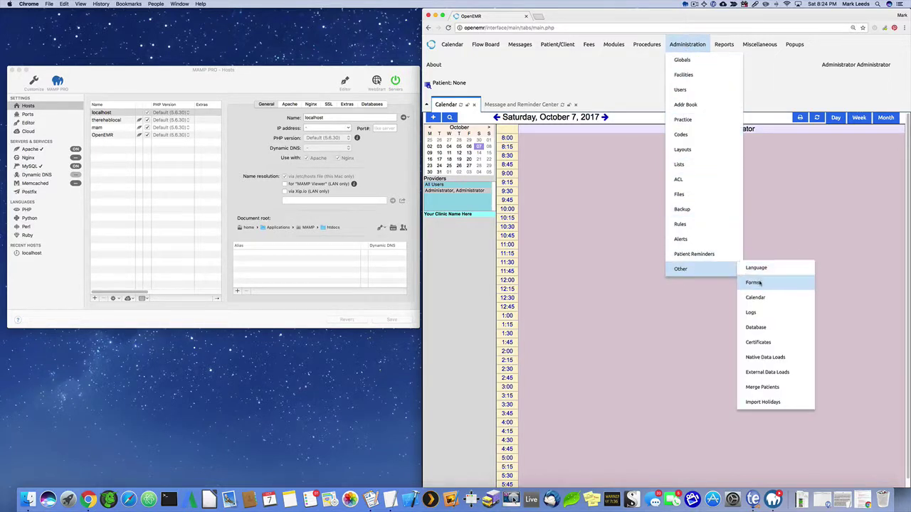
pyautogui.click(755, 282)
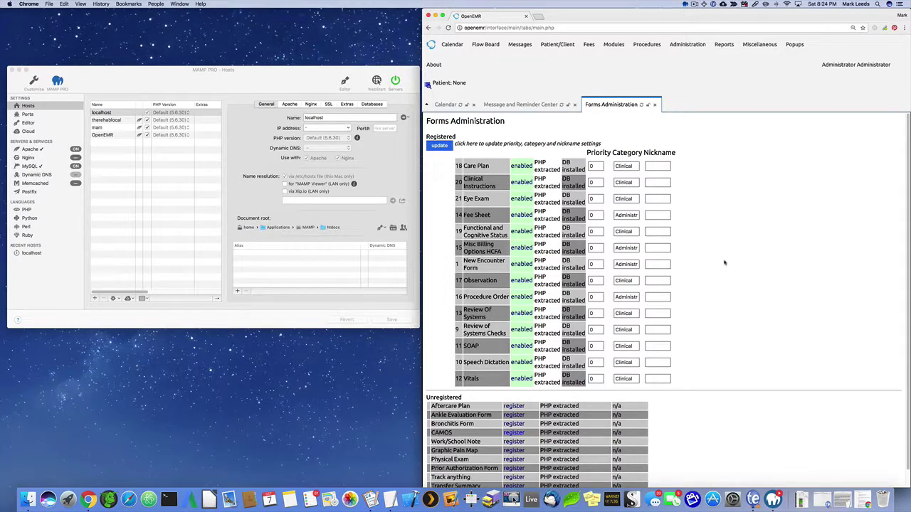
pyautogui.scroll(-1, 638, 332)
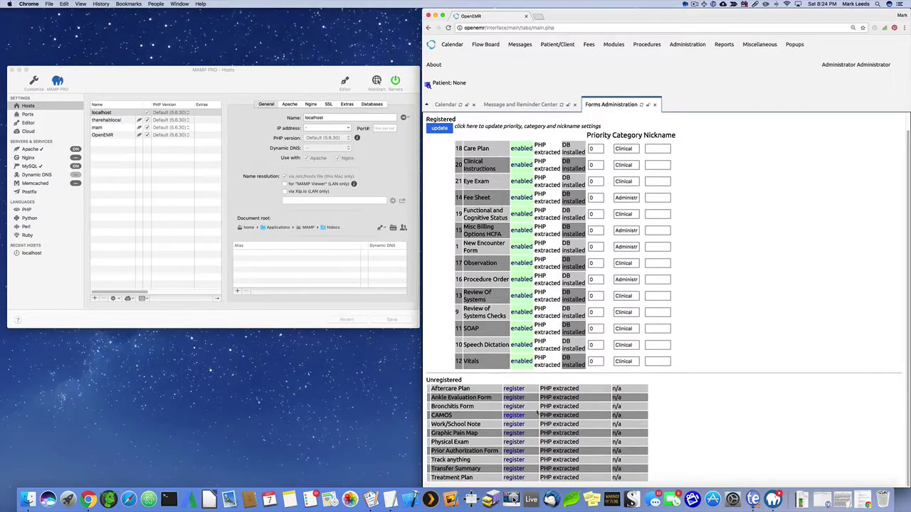
pyautogui.click(514, 416)
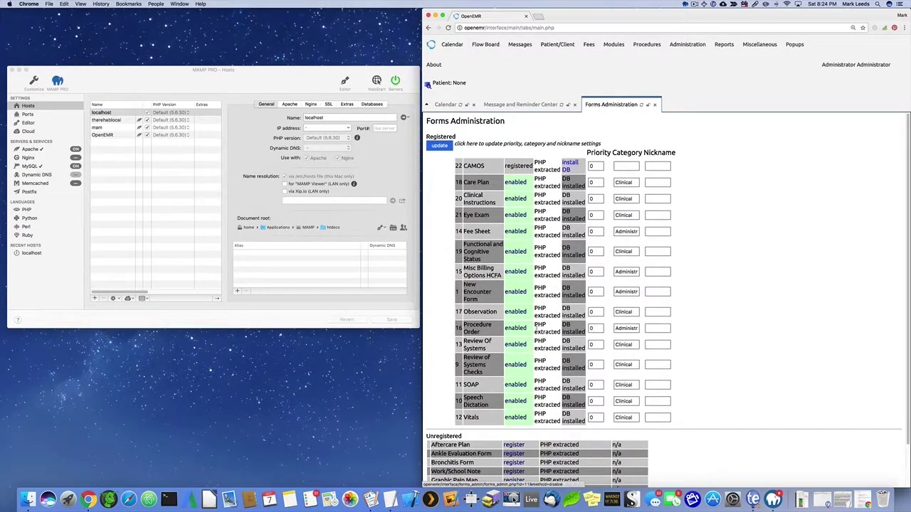
pyautogui.click(570, 166)
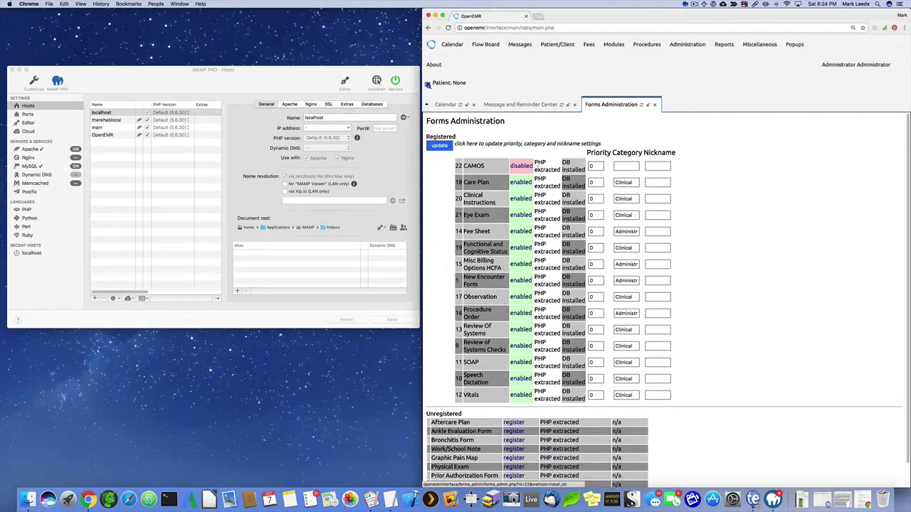
pyautogui.click(521, 166)
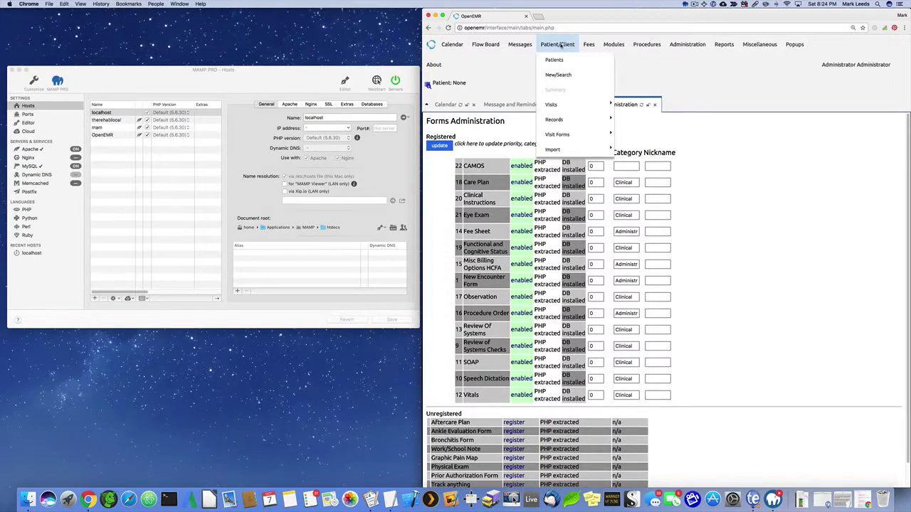
# Open the Patient Finder list, then switch back to the Calendar.
pyautogui.click(559, 60)
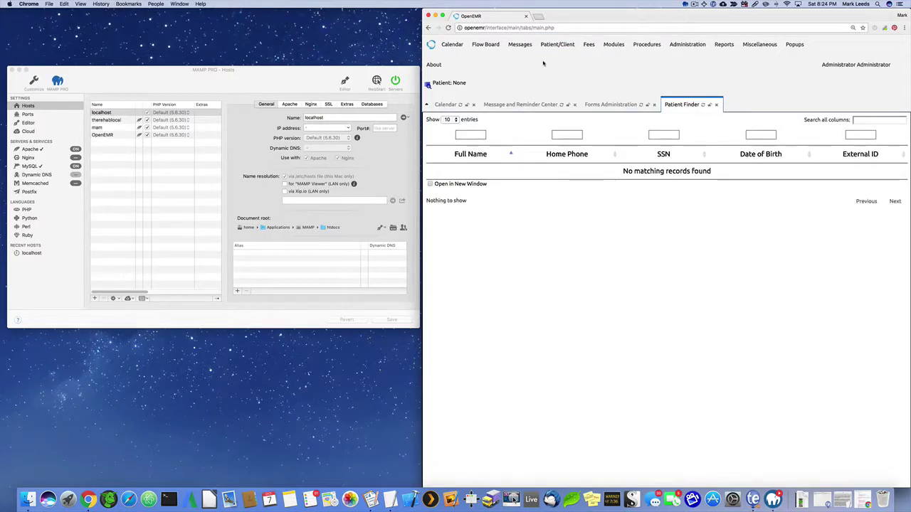
pyautogui.click(458, 47)
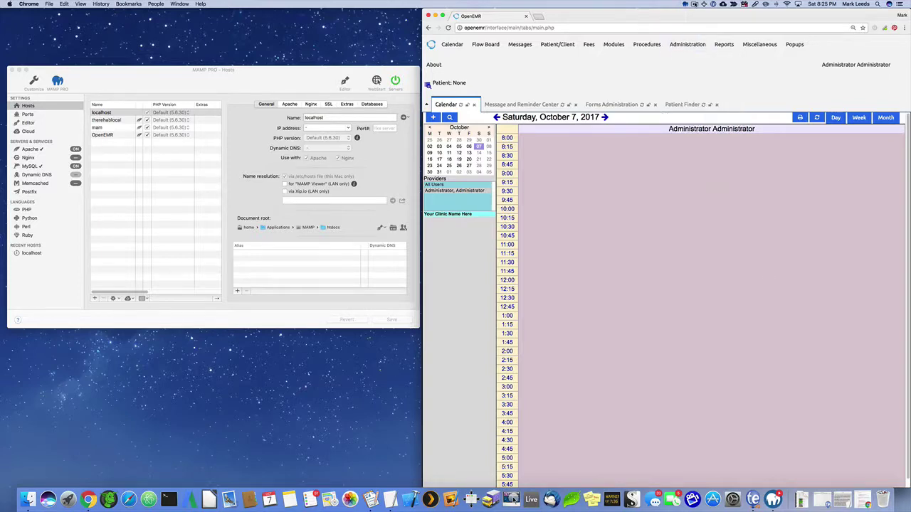
pyautogui.click(695, 4)
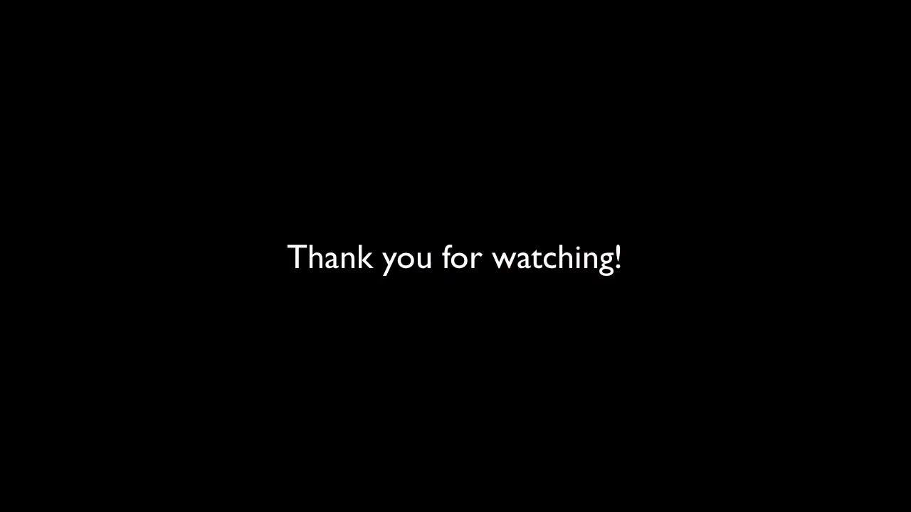